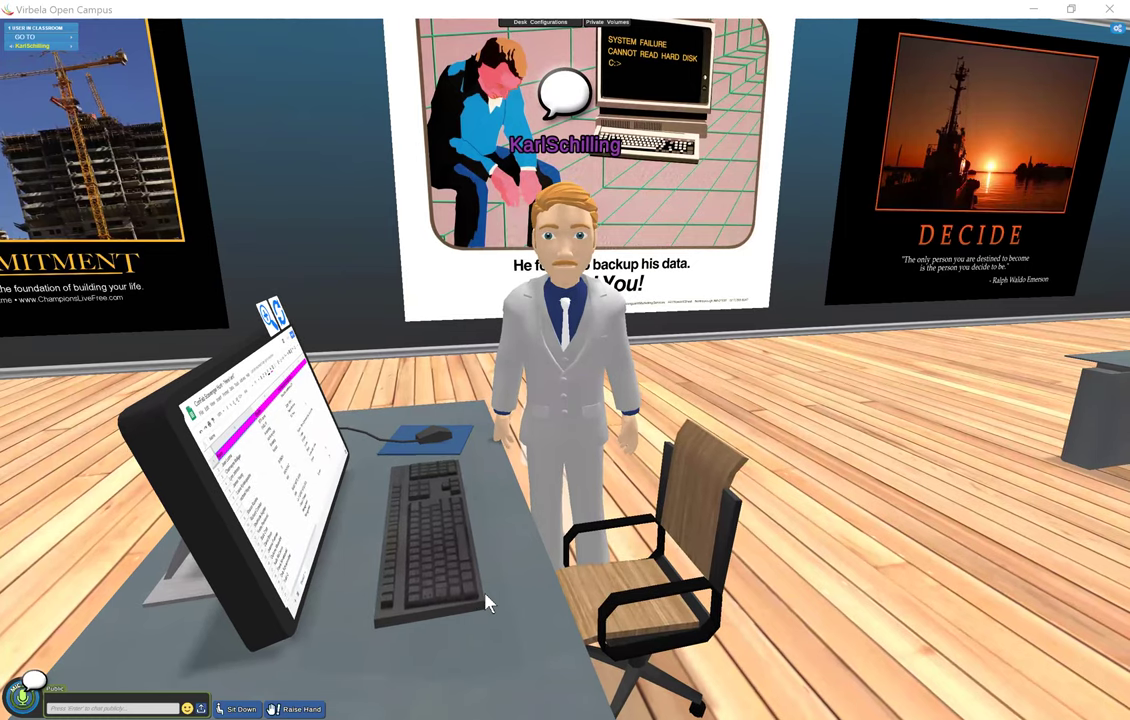
Sit the avatar at the desk so the ConFab Scavenger Hunt spreadsheet fills the view.
click(648, 578)
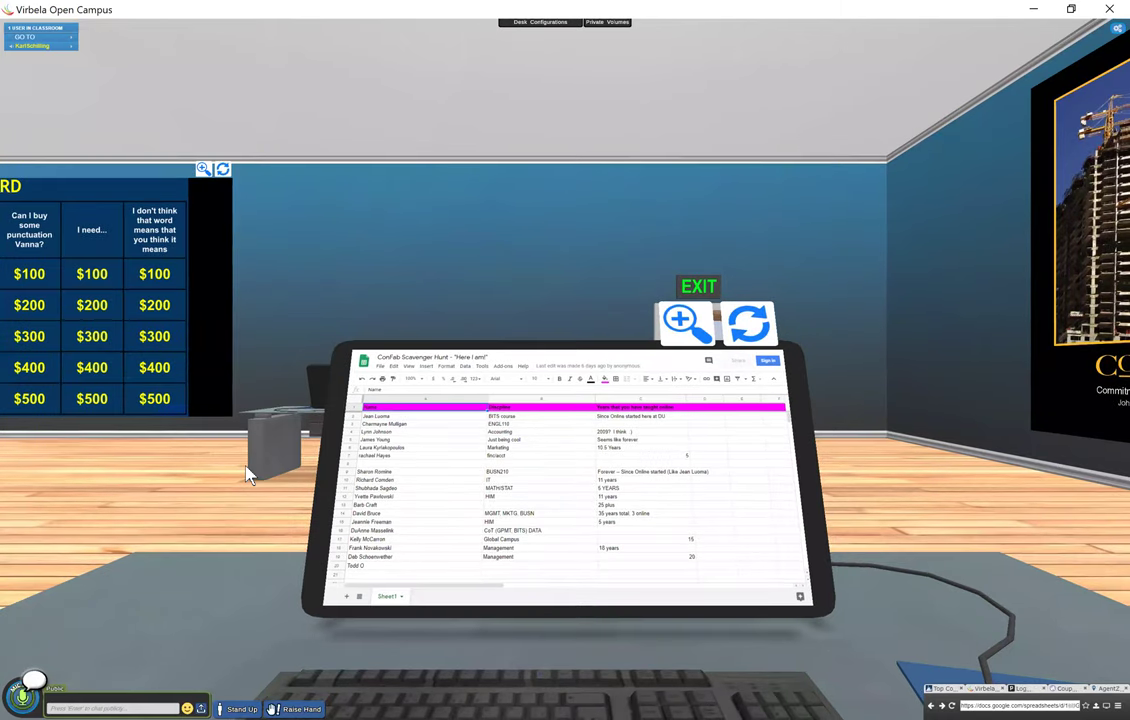
scroll(248, 475, down, 3)
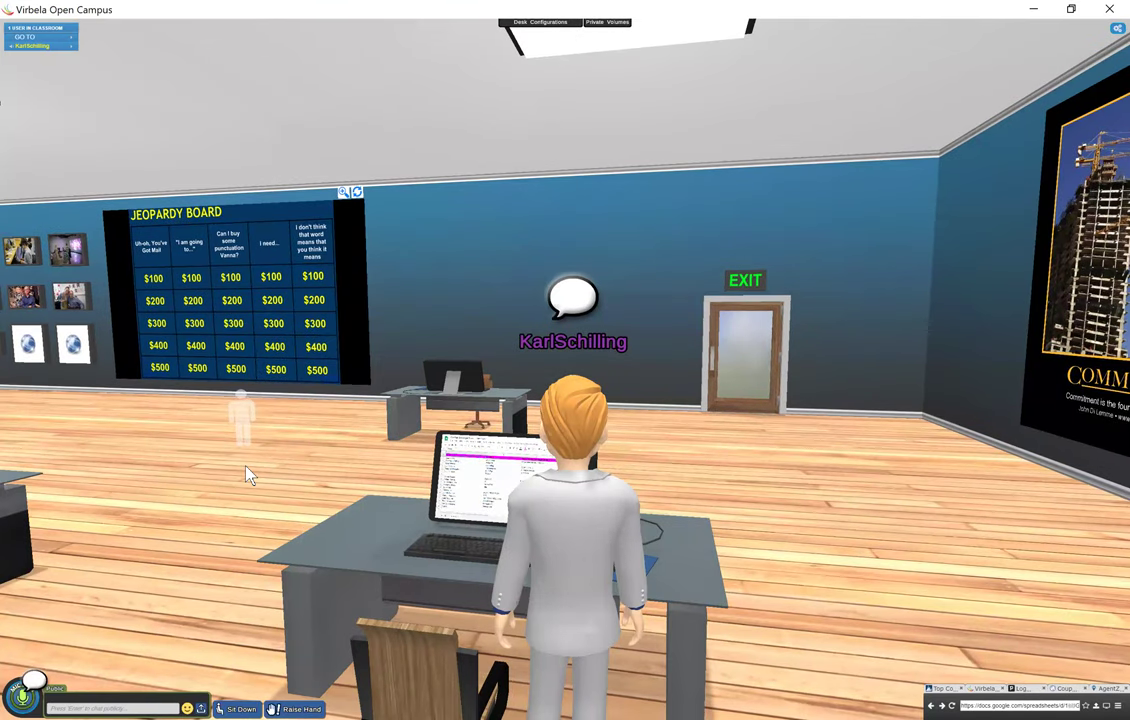
Turn the standing avatar left to face the rows of classroom desks.
key(Left)
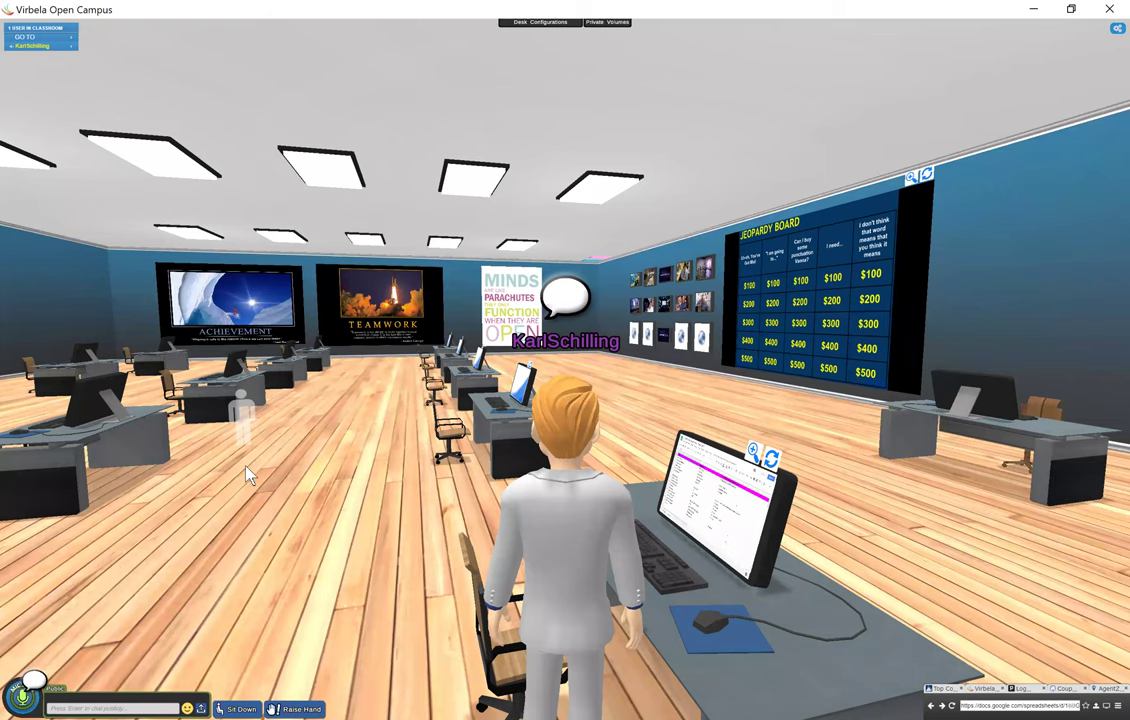